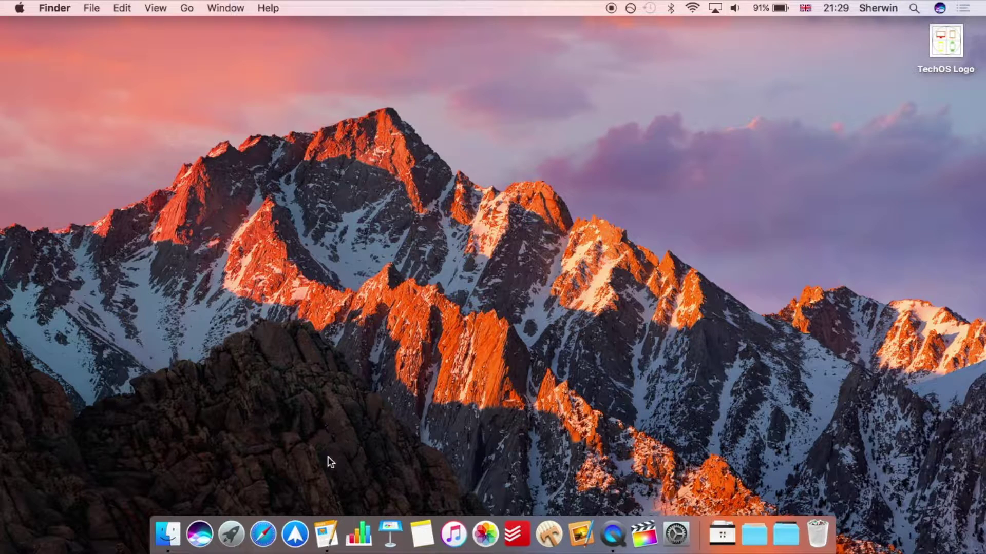
# Bring the Invoice window back and start collaborating, continuing past the collaboration introduction
pyautogui.click(326, 529)
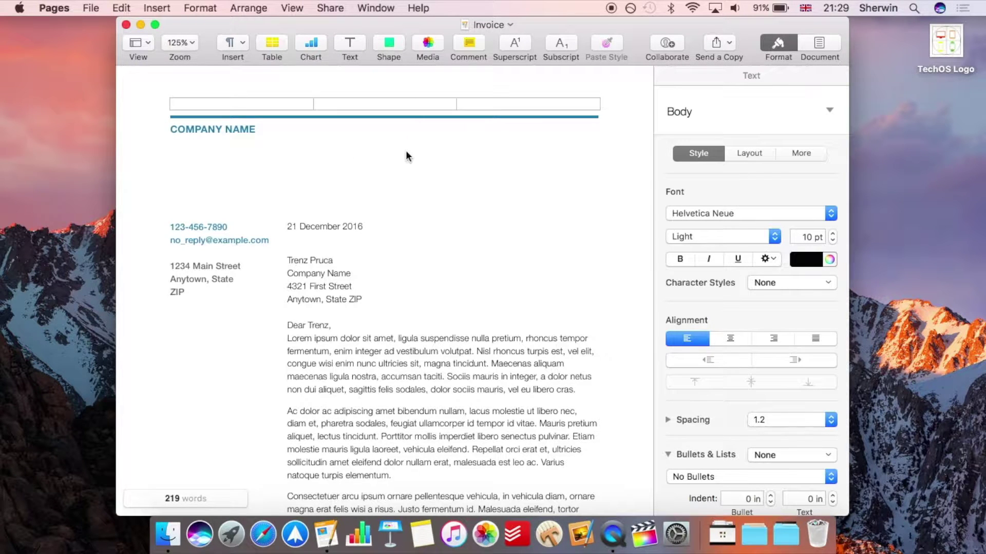
pyautogui.click(655, 46)
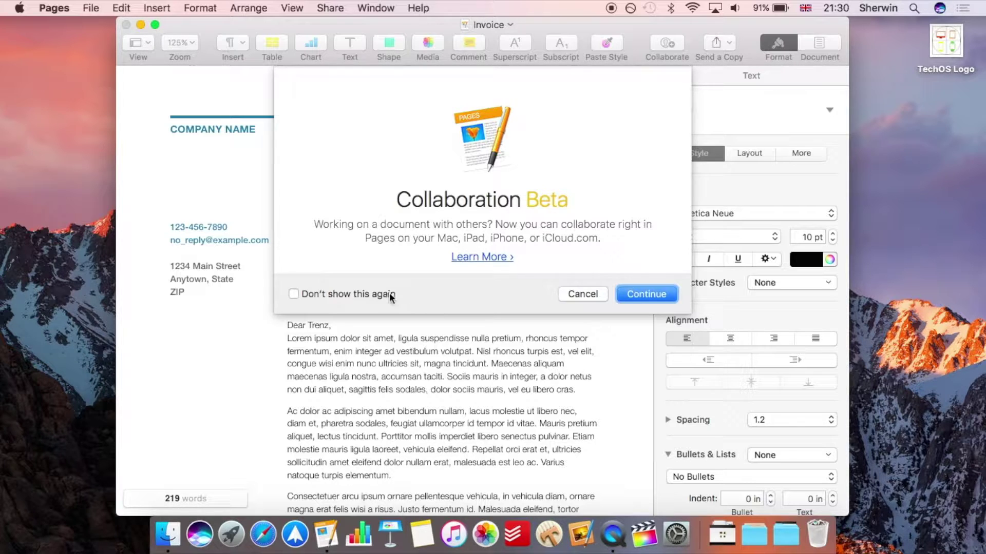
pyautogui.click(642, 292)
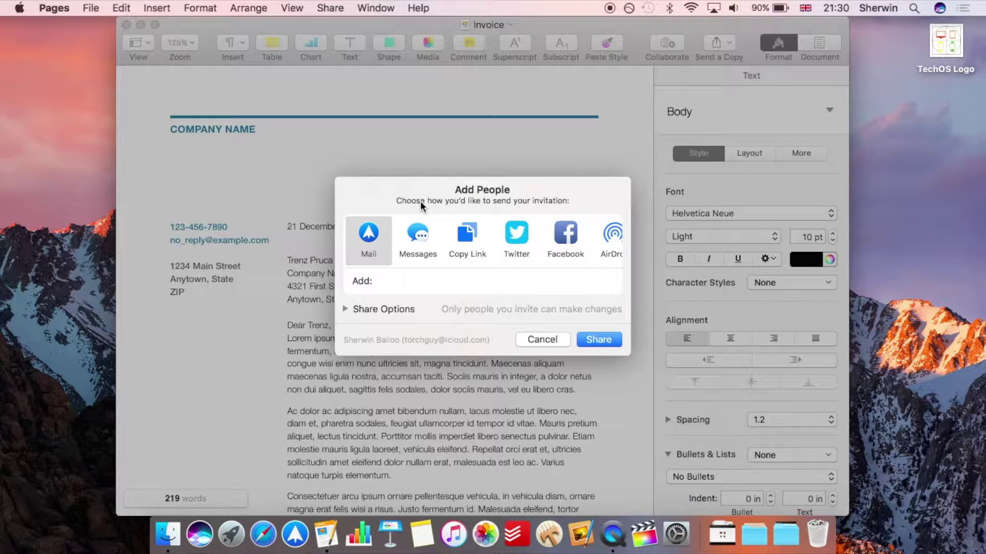
# Share the invoice by sending the collaboration invitation link through Messages
pyautogui.click(415, 240)
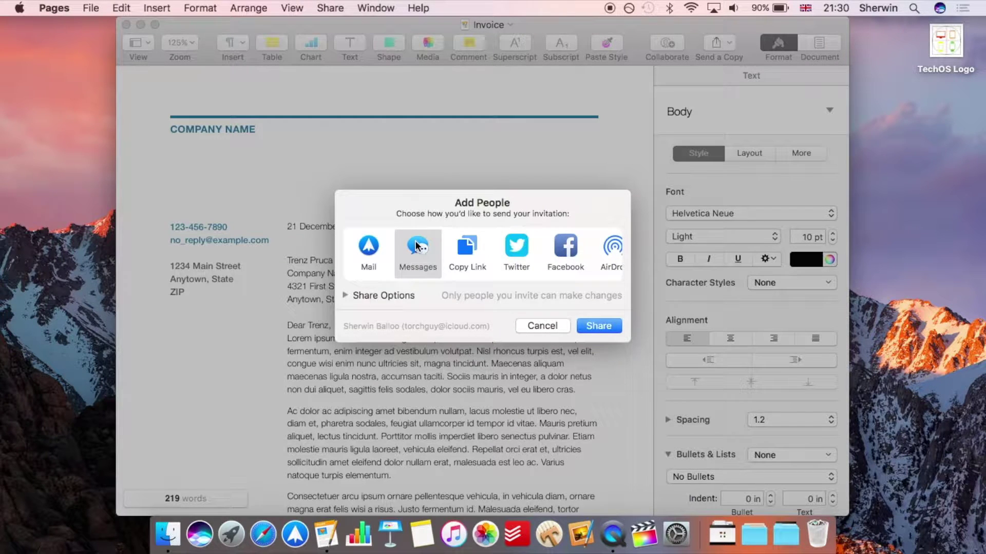
pyautogui.click(600, 326)
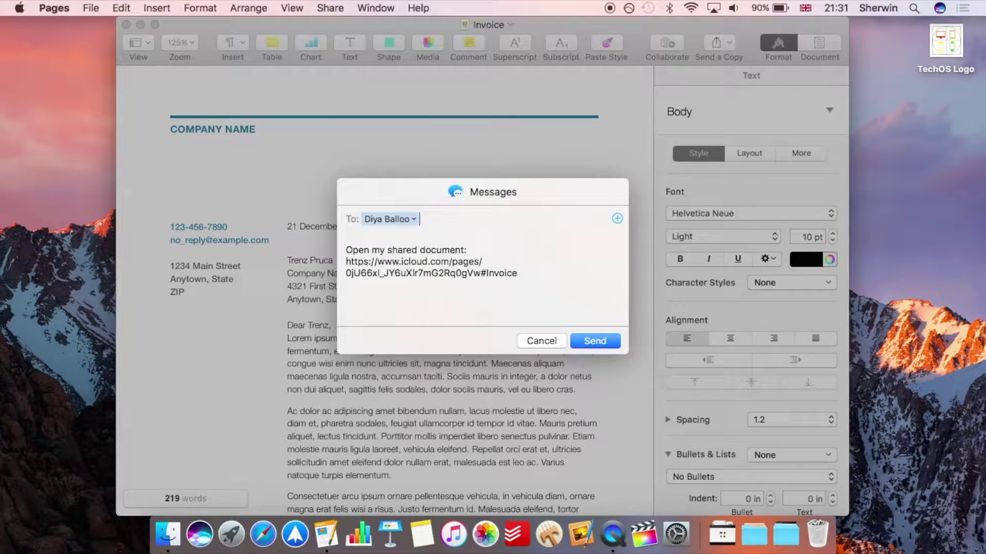
pyautogui.click(595, 341)
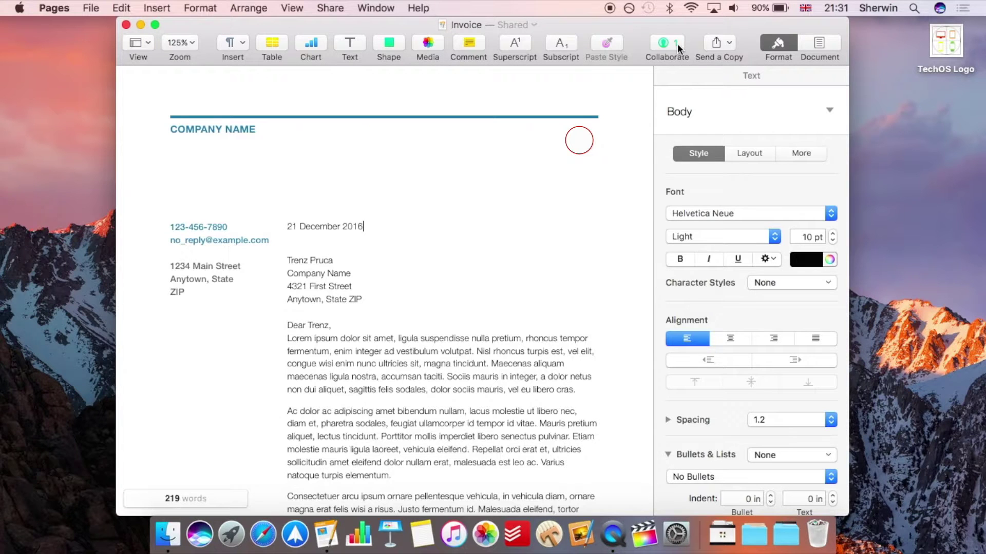
# Open the shared invoice's collaboration details to see who has access
pyautogui.click(677, 46)
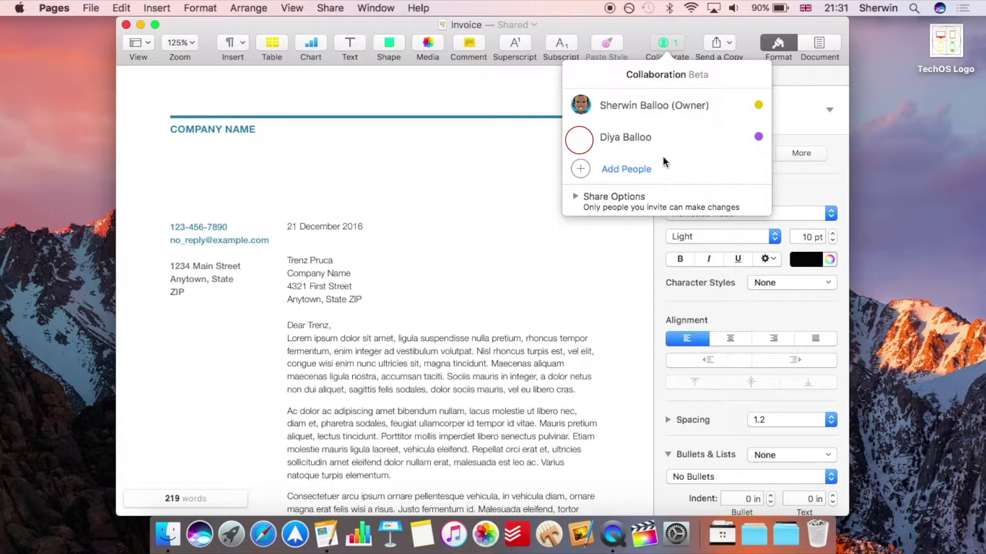
# Review Share Options, keeping access to invited people only and permission to make changes
pyautogui.moveTo(661, 114)
pyautogui.click(576, 197)
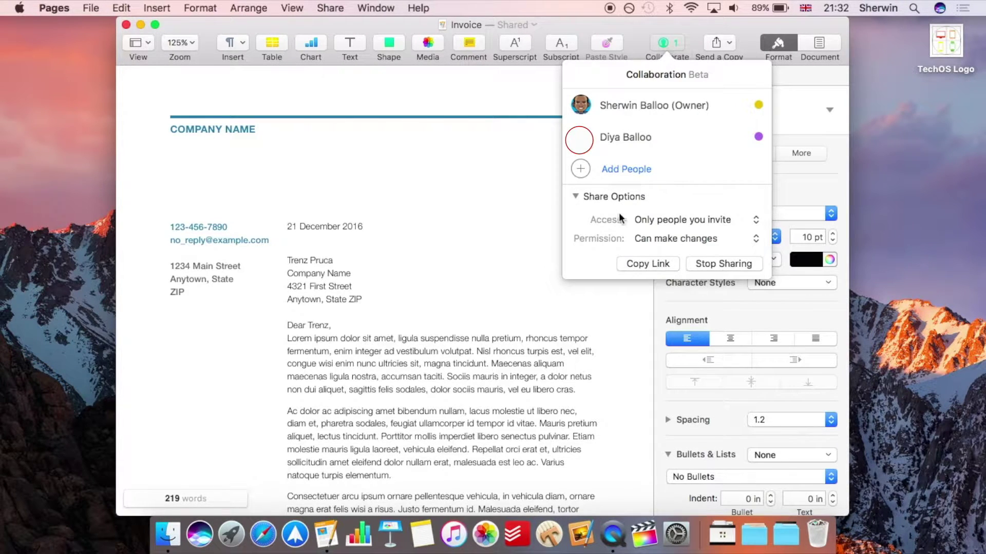
pyautogui.click(684, 219)
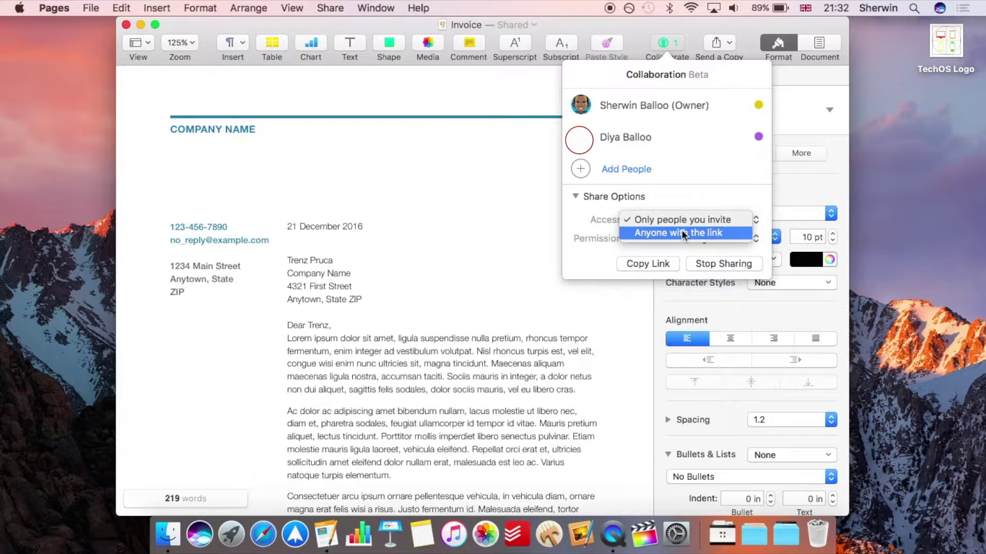
pyautogui.click(685, 192)
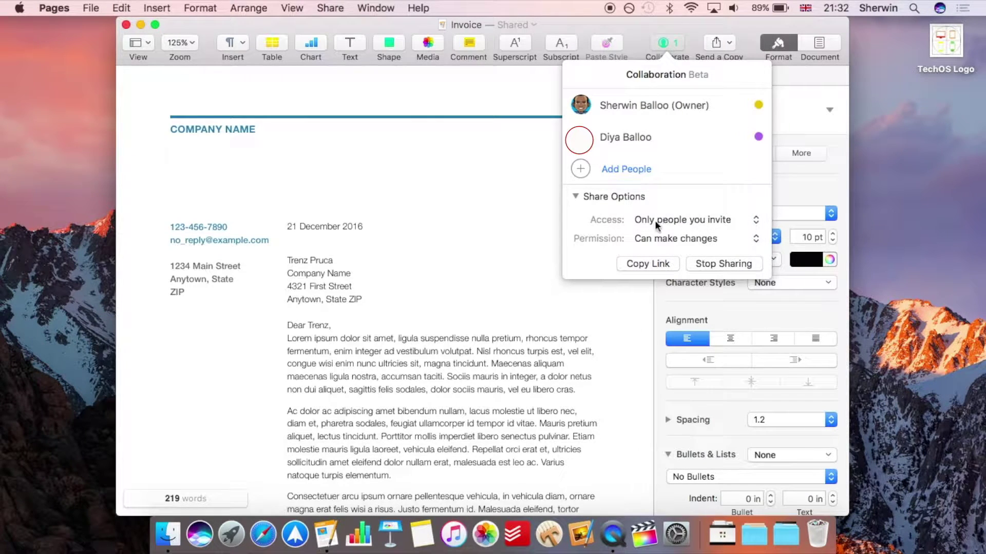
pyautogui.click(669, 236)
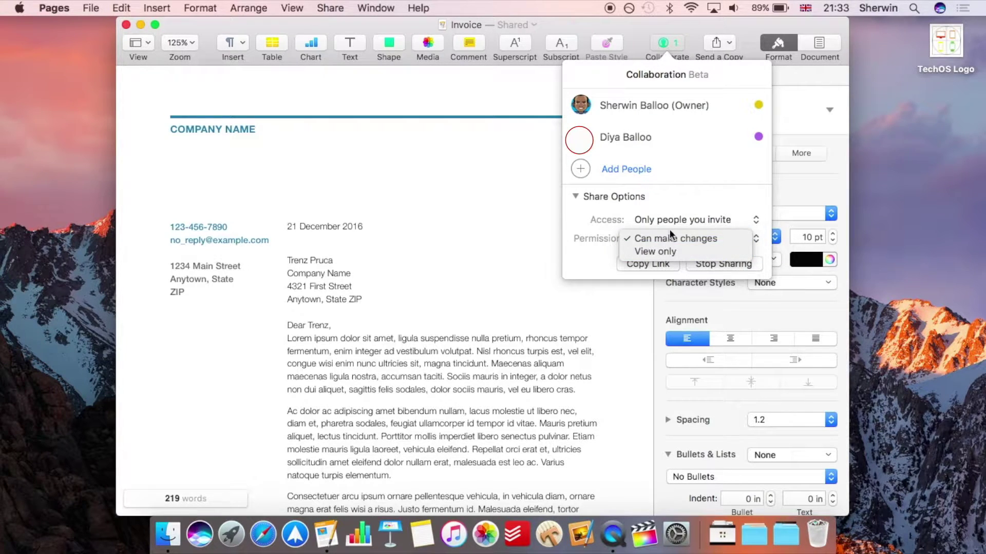
pyautogui.click(679, 203)
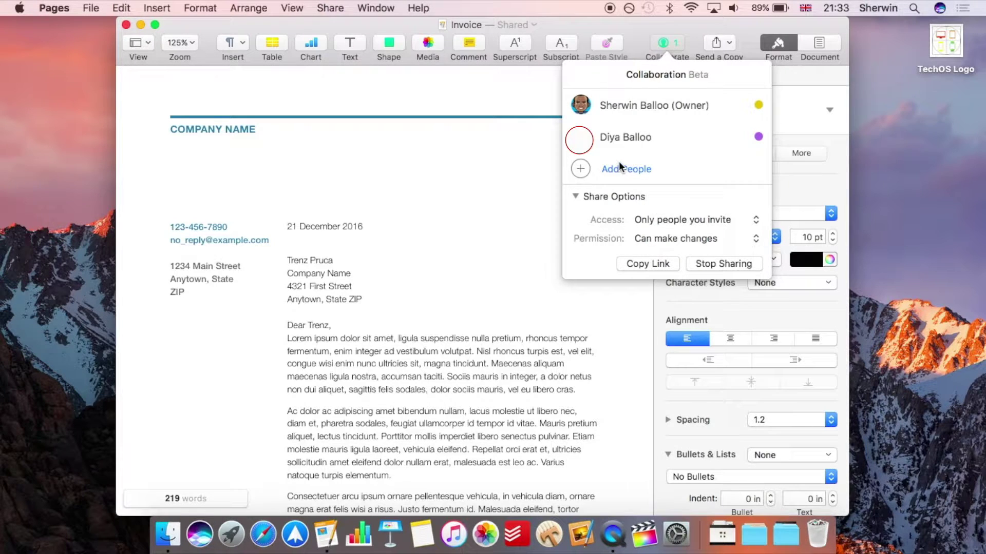
pyautogui.click(595, 201)
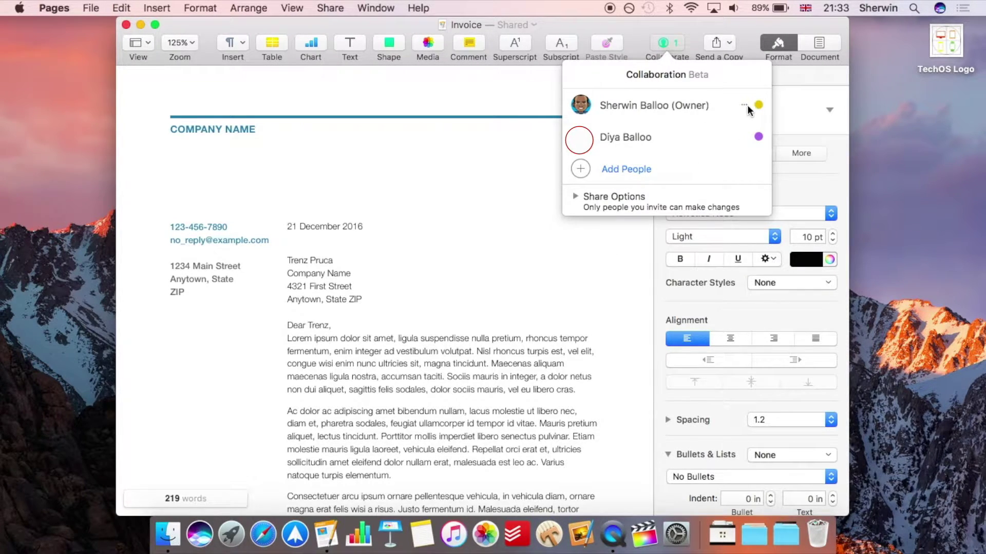
# View the options for the invited collaborator and the owner, dismissing both without changes
pyautogui.moveTo(745, 139)
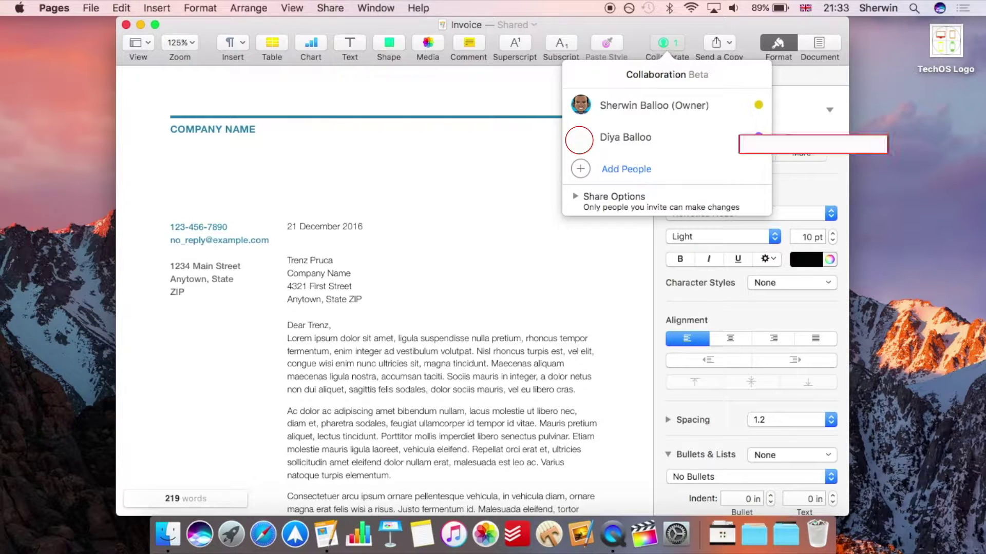
pyautogui.click(744, 137)
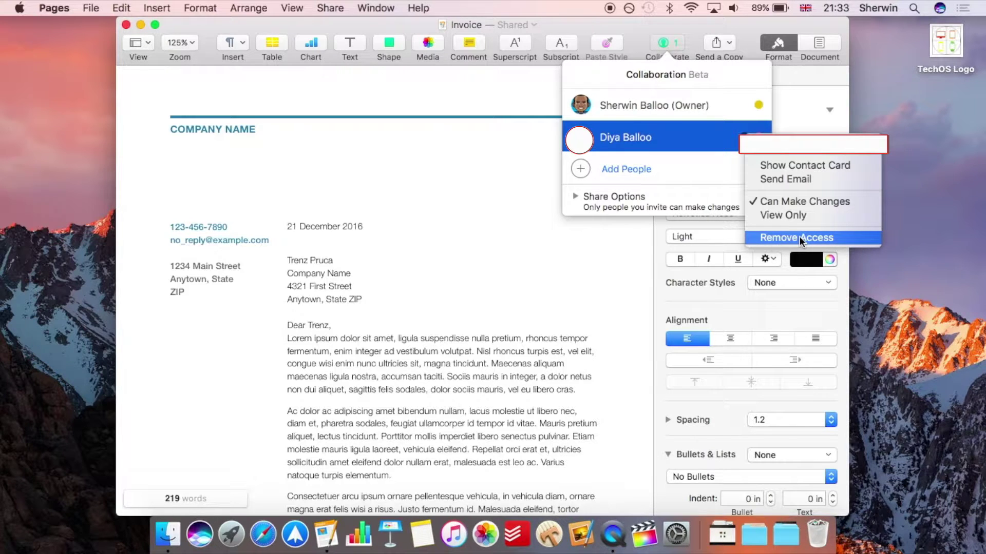
pyautogui.click(739, 79)
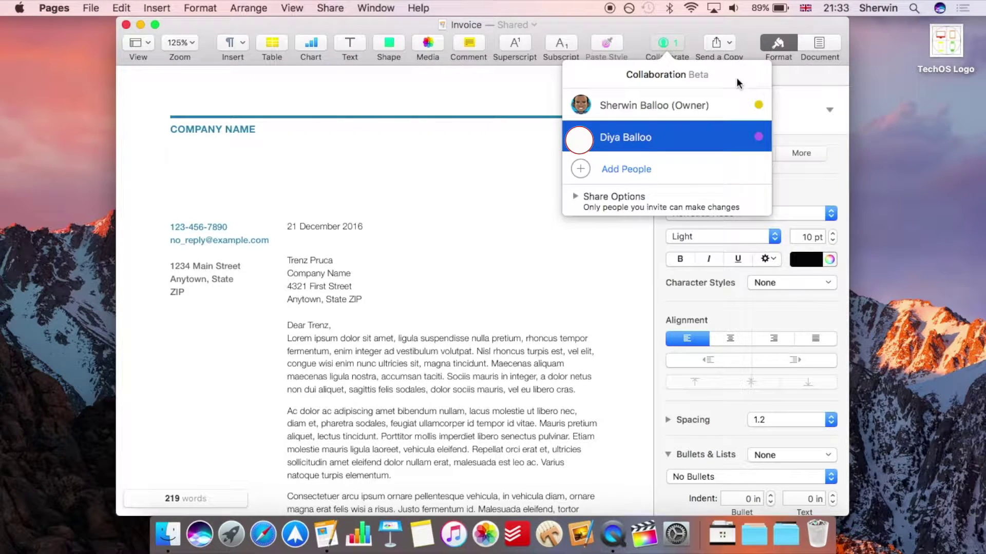
pyautogui.click(745, 103)
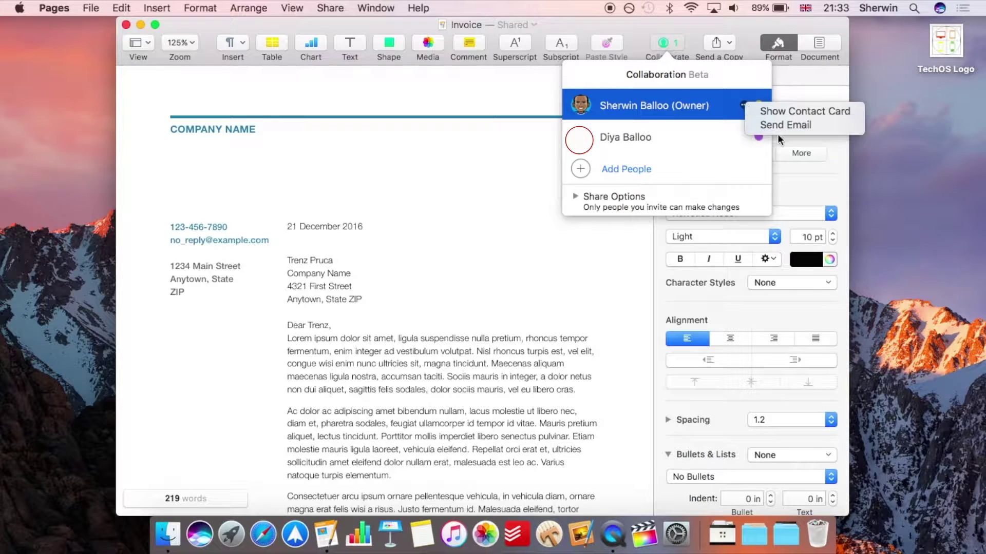
pyautogui.click(740, 69)
# Close the collaborators list and replace the COMPANY NAME heading with TECHOS
pyautogui.click(414, 138)
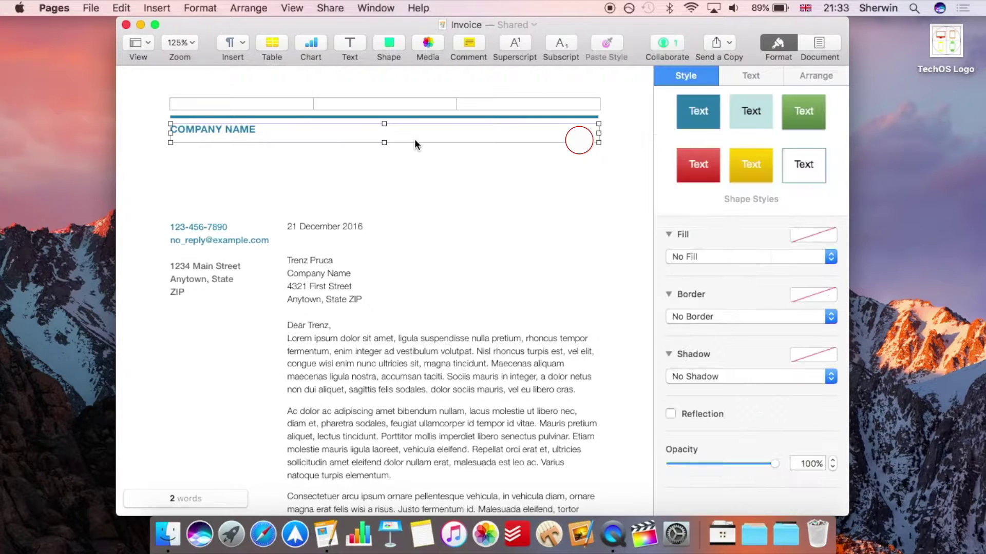
pyautogui.click(323, 169)
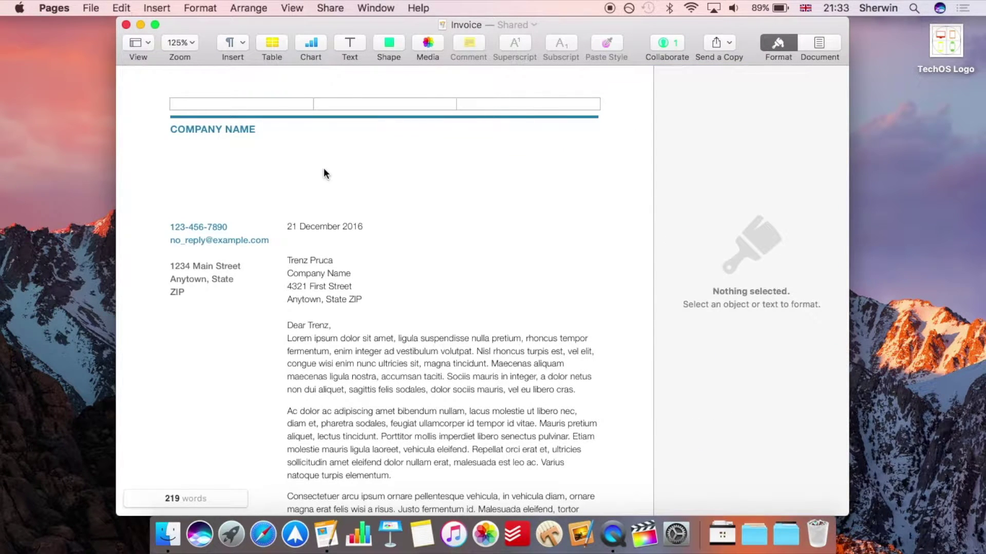
pyautogui.click(232, 128)
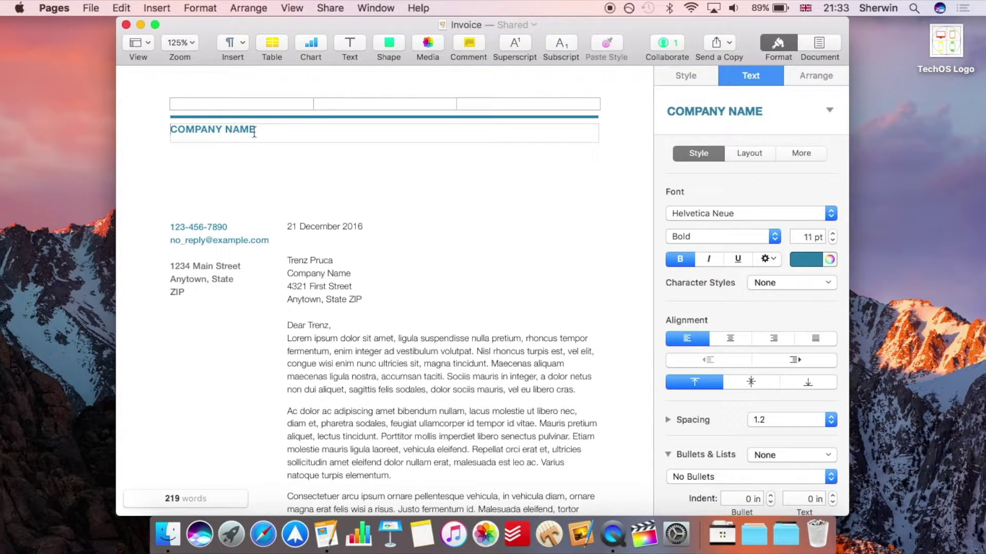
pyautogui.tripleClick(255, 129)
pyautogui.write('TECHOS')
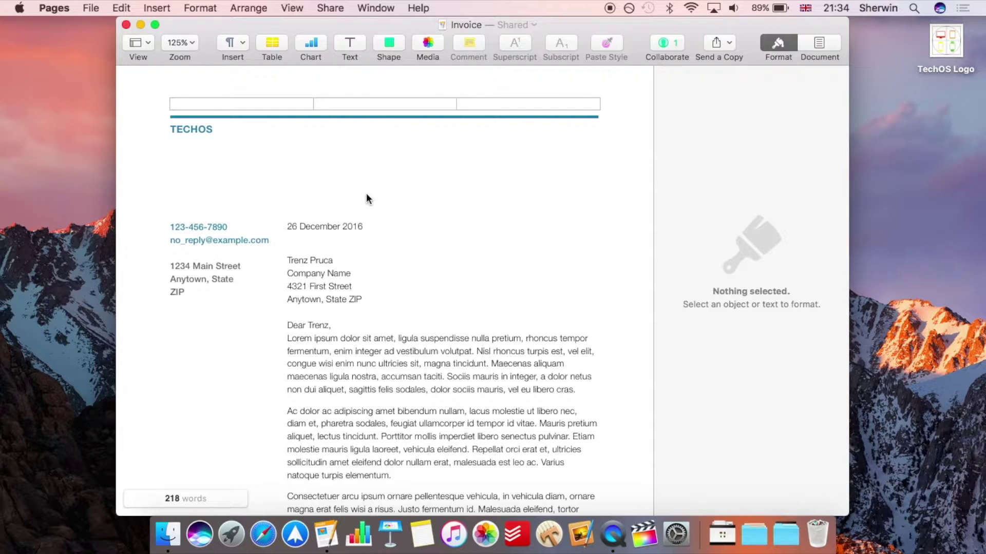
pyautogui.click(242, 239)
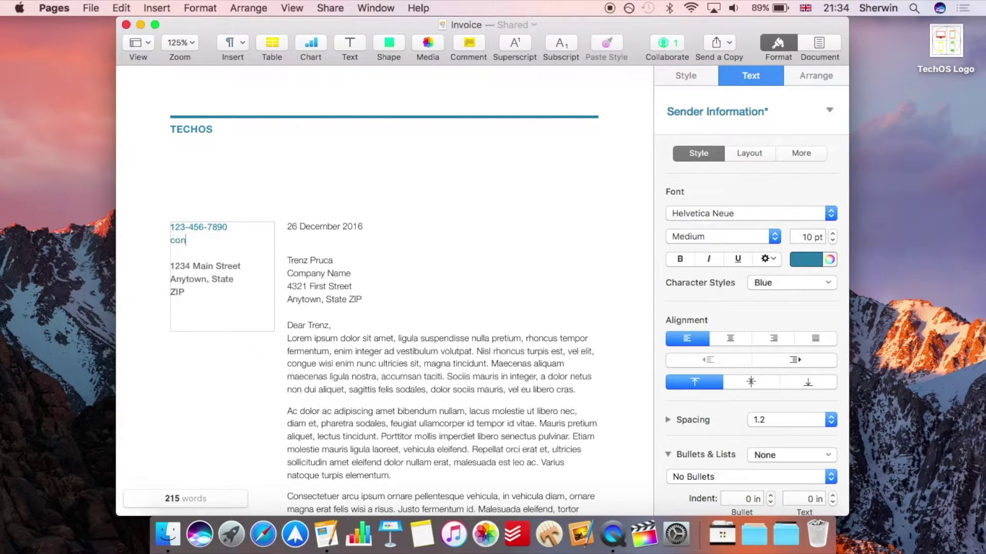
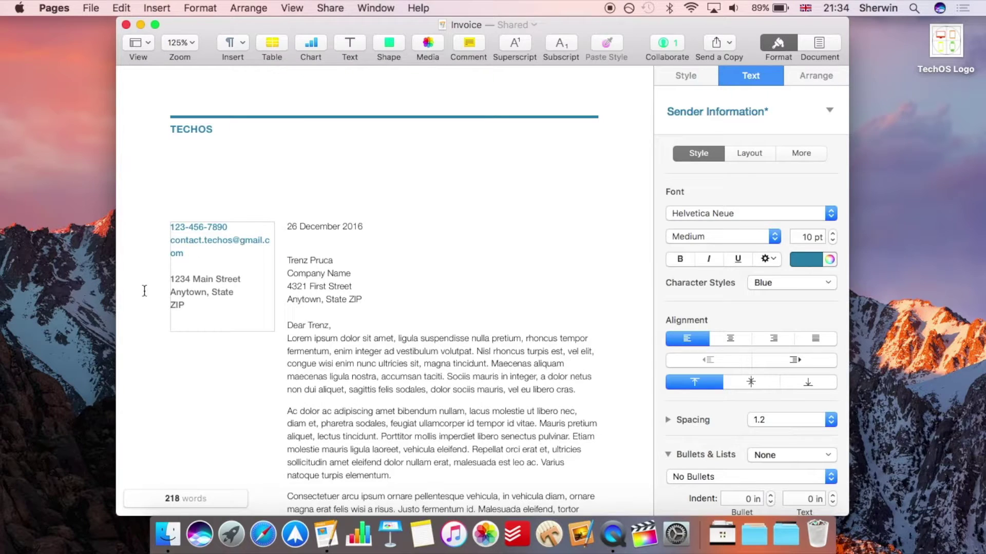
# Replace the placeholder e-mail with the company's contact address and widen the sender box to fit one line
pyautogui.click(145, 286)
pyautogui.click(178, 230)
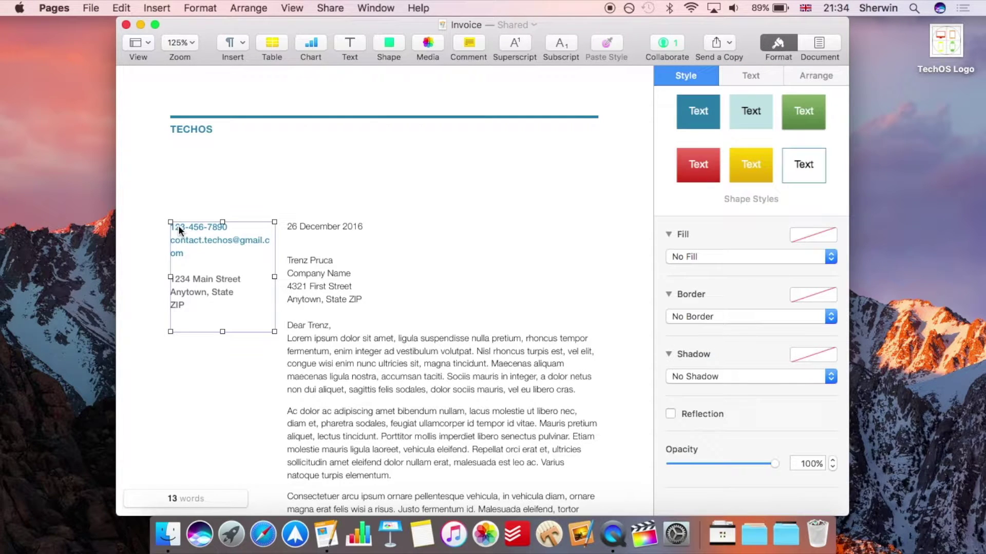
pyautogui.click(171, 272)
pyautogui.click(169, 278)
pyautogui.moveTo(167, 277); pyautogui.dragTo(158, 277)
pyautogui.click(209, 341)
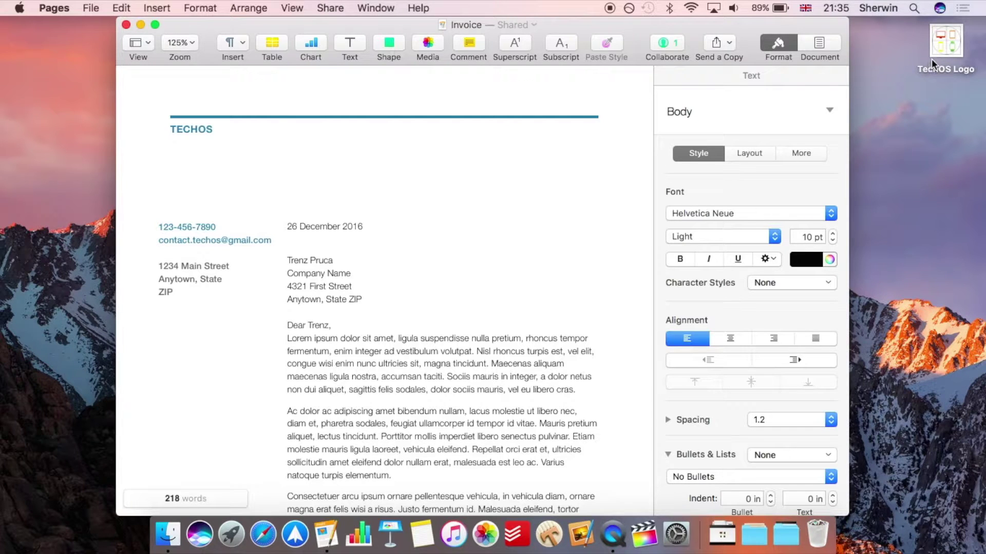
# Insert the TechOS Logo, shrink it to about 1.43 in under the TECHOS heading, then minimise
pyautogui.moveTo(948, 45); pyautogui.dragTo(520, 294)
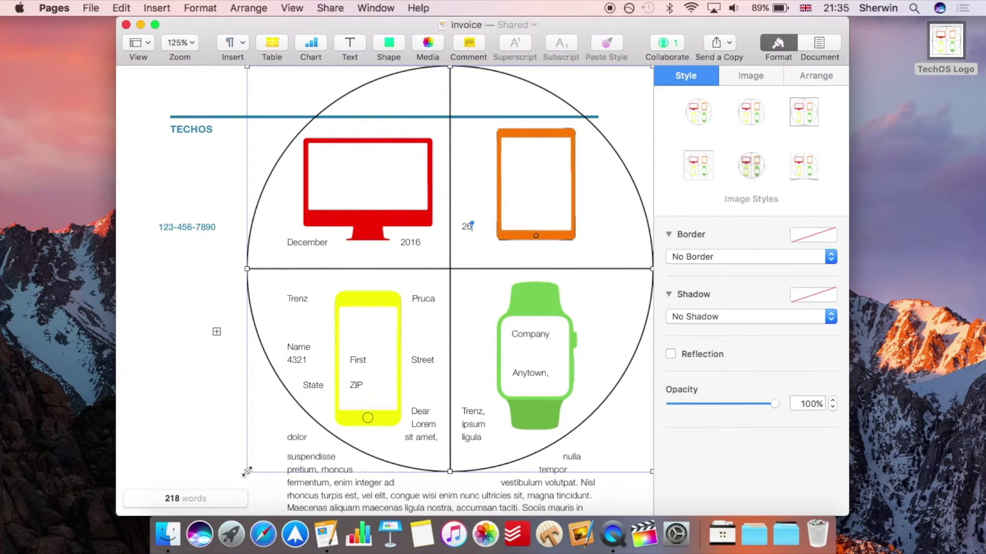
pyautogui.moveTo(247, 471); pyautogui.dragTo(559, 132)
pyautogui.moveTo(587, 102); pyautogui.dragTo(510, 213)
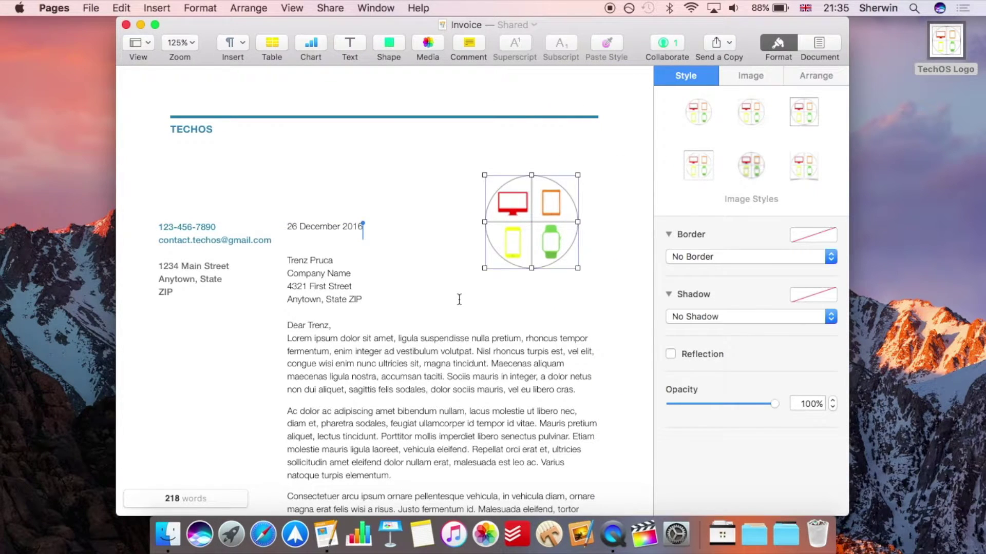
pyautogui.click(459, 299)
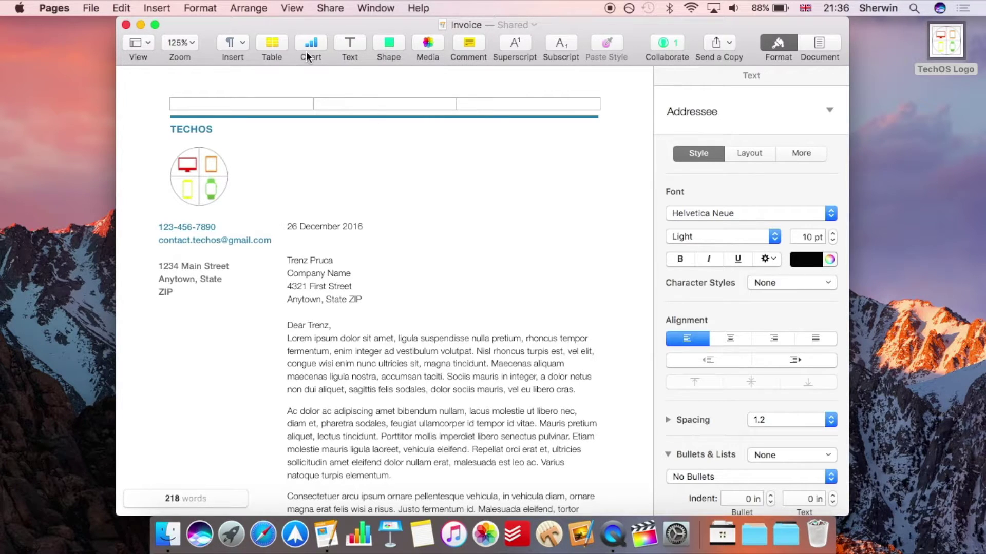
pyautogui.doubleClick(291, 30)
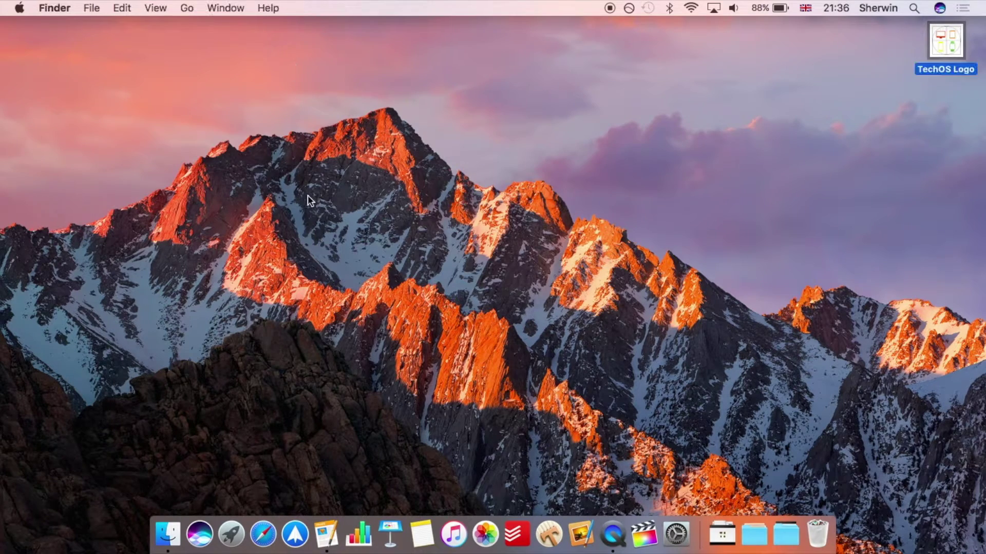